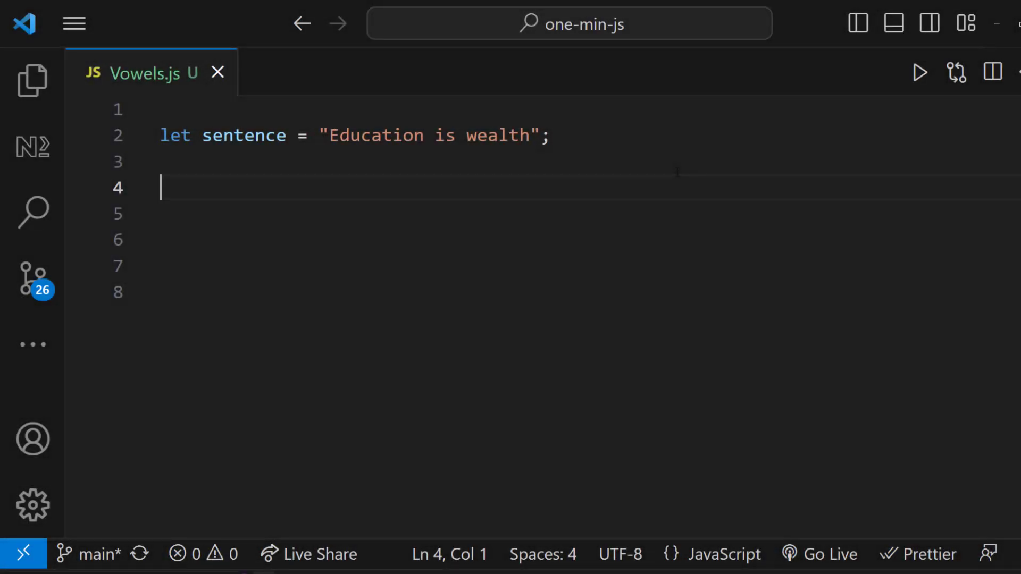
text(let vowels = ['a', 'e', 'i', 'o', 'u'])
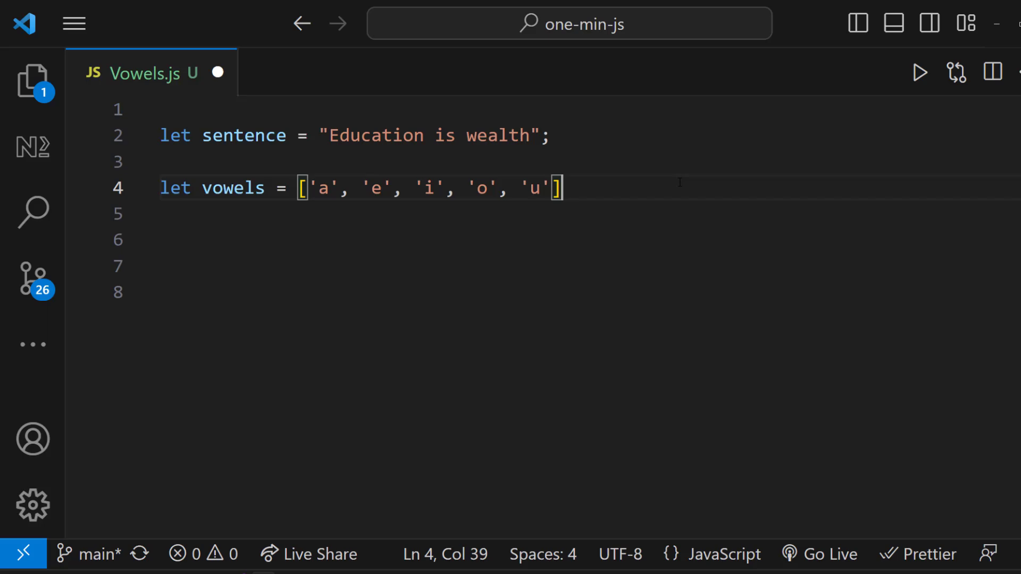
text(;)
Step: Save Vowels.js with the ['a','e','i','o','u'] array, then add let final = {}; and a loop start
key(ctrl+s)
key(Return)
key(Return)
text(let final = {)
key(Right)
text(;)
key(Return)
key(Return)
text(for )
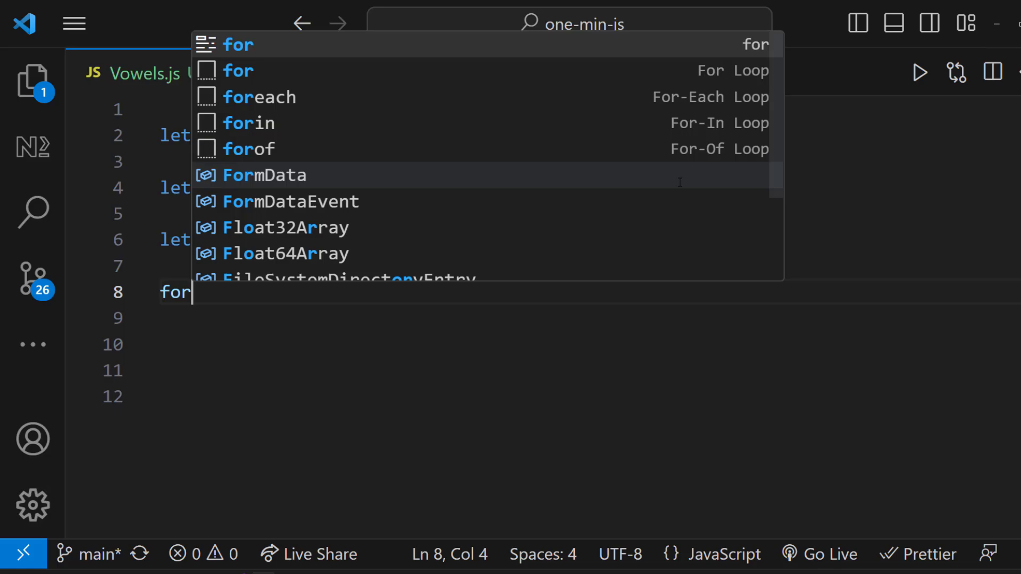
text((let vowel of vo)
Step: Write for (let vowel of vowels) with count = 0 and a nested for (let char of sentence)
key(Tab)
key(Right)
text({)
key(Return)
text(let count = 0;)
key(Return)
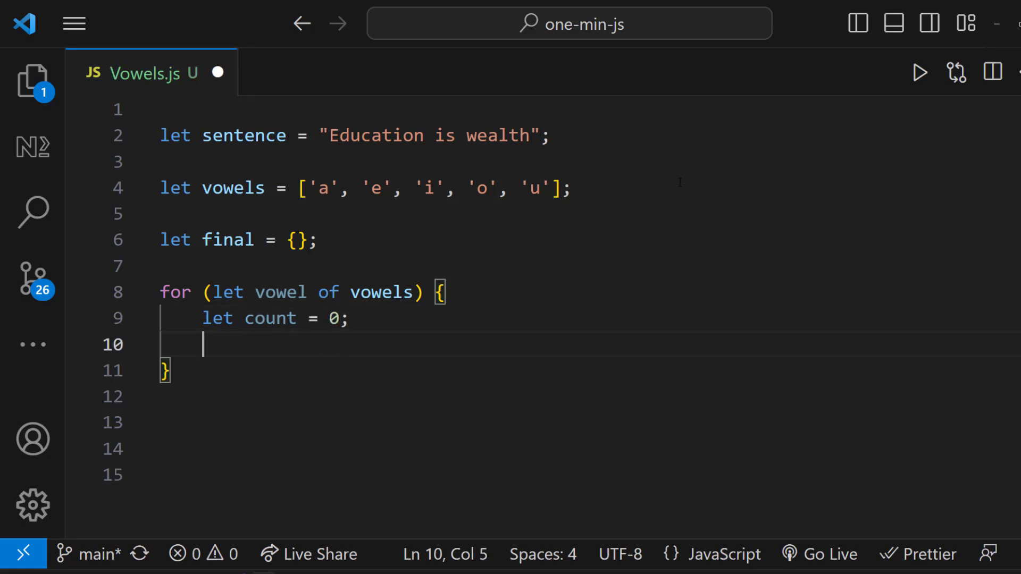
text(for (let char of sentence) {)
key(Return)
text(if (char.toLowerCase() =)
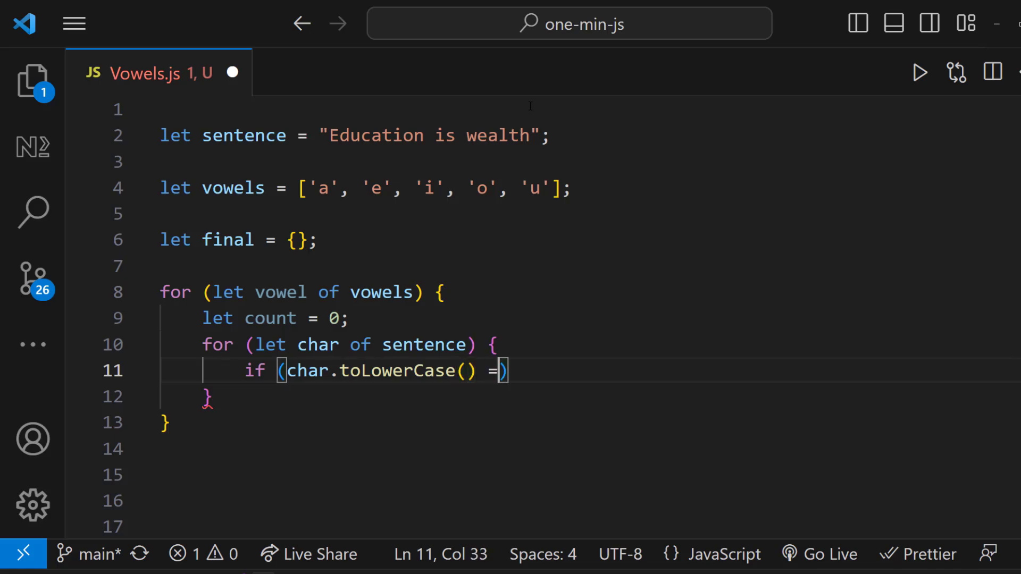
text(== vowel) {)
Step: Increment count inside the if block of the character loop
key(Return)
text(count++)
key(Down)
key(Down)
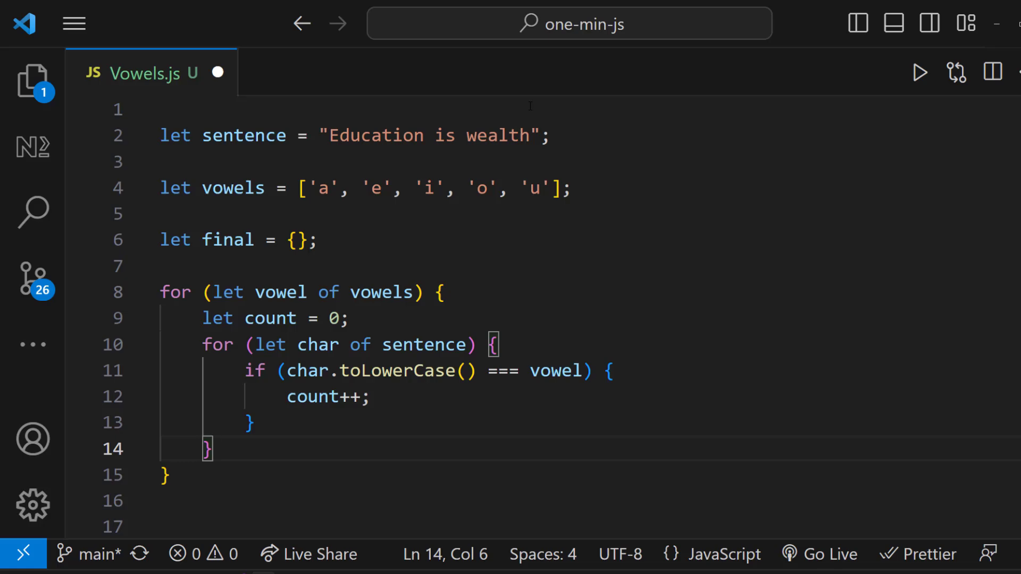
Step: Store each count in final[vowel], log final, and run the file to show vowel counts
key(Return)
text(final[vowel)
key(Right)
text(= count;)
key(Down)
key(Return)
key(Return)
text(console.log(final)
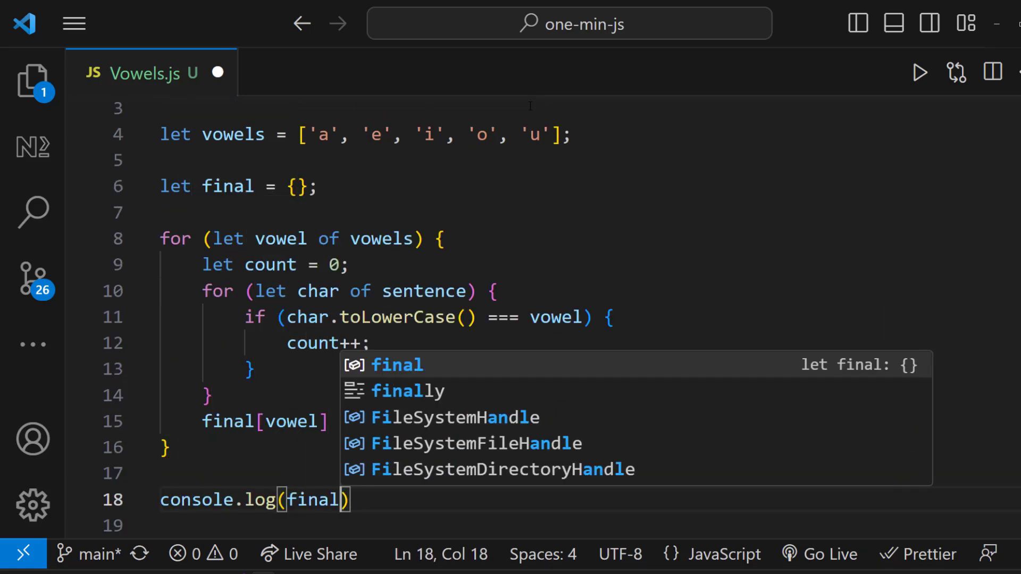
text();)
click(920, 73)
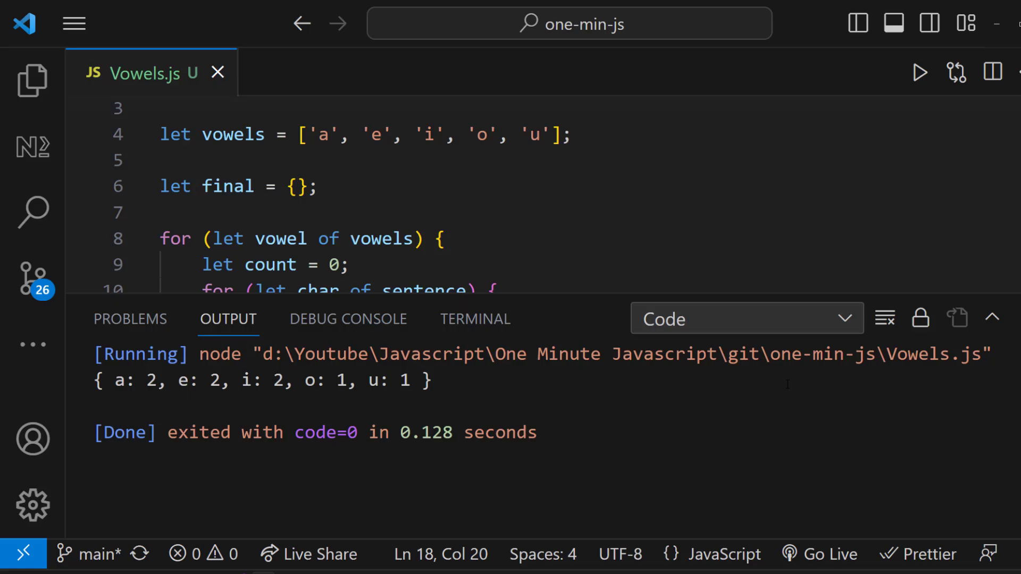